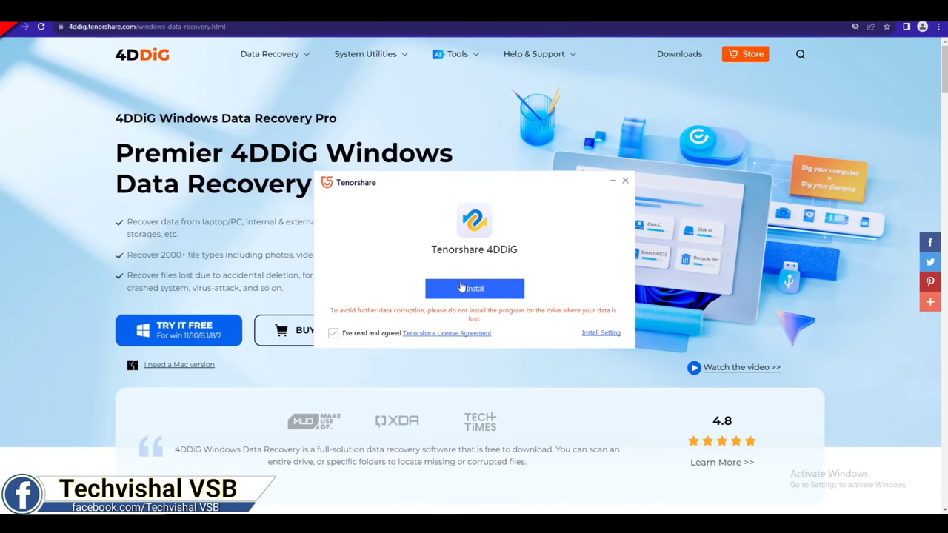
Install Tenorshare 4DDiG and start the program.
left_click(483, 291)
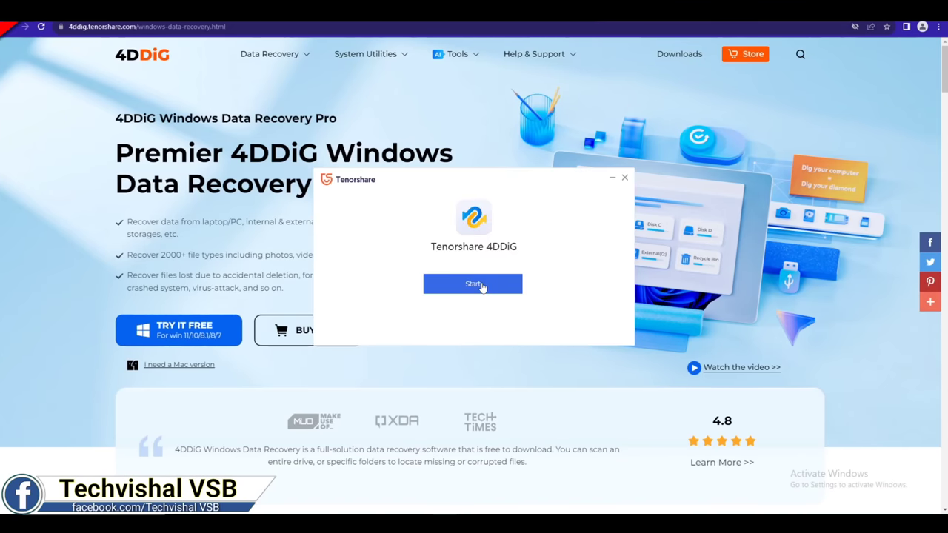
left_click(483, 284)
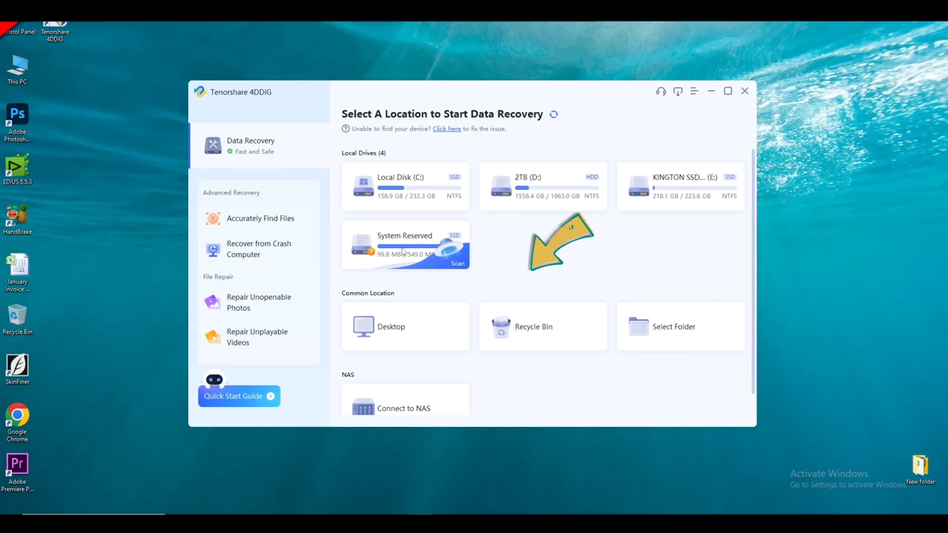
Review the available recovery locations and the Accurately Find Files and Recover from Crash Computer tools.
scroll(493, 343, "down", 1)
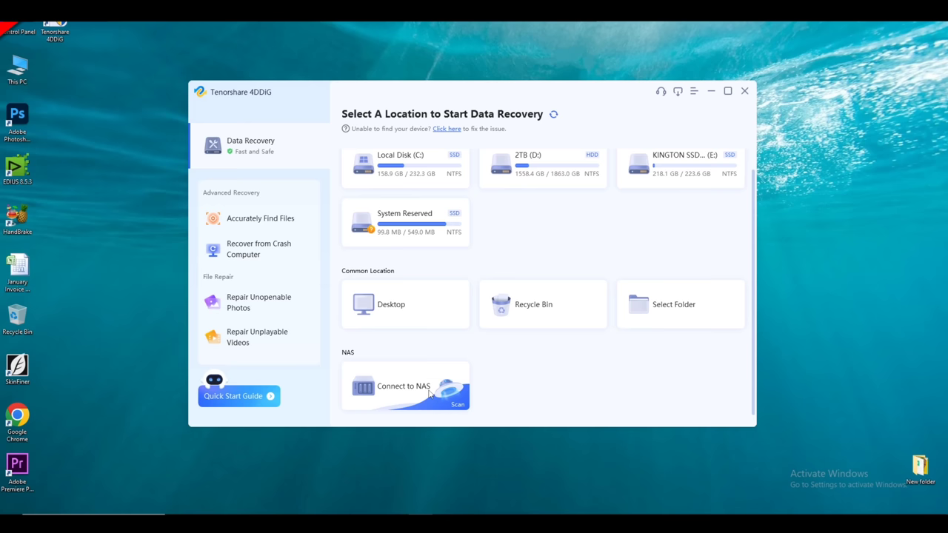
scroll(430, 394, "up", 1)
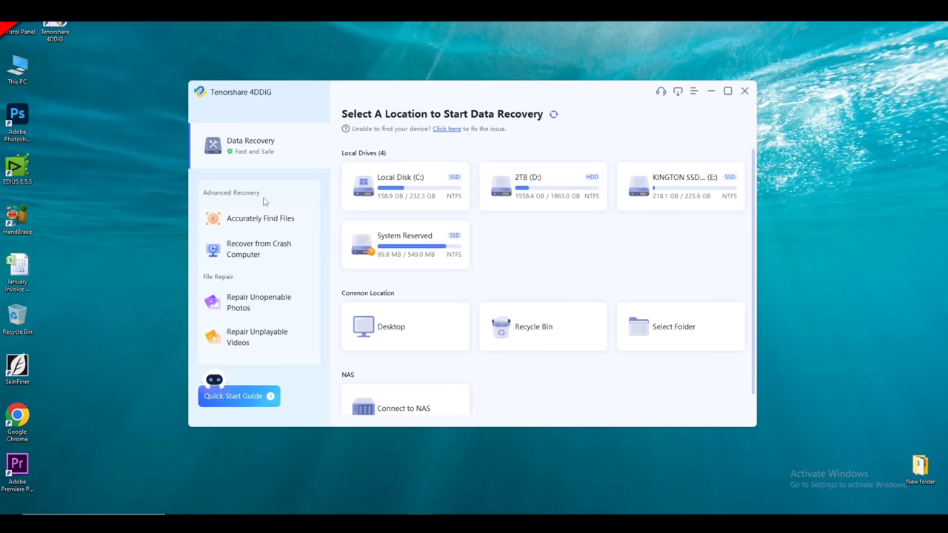
left_click(254, 227)
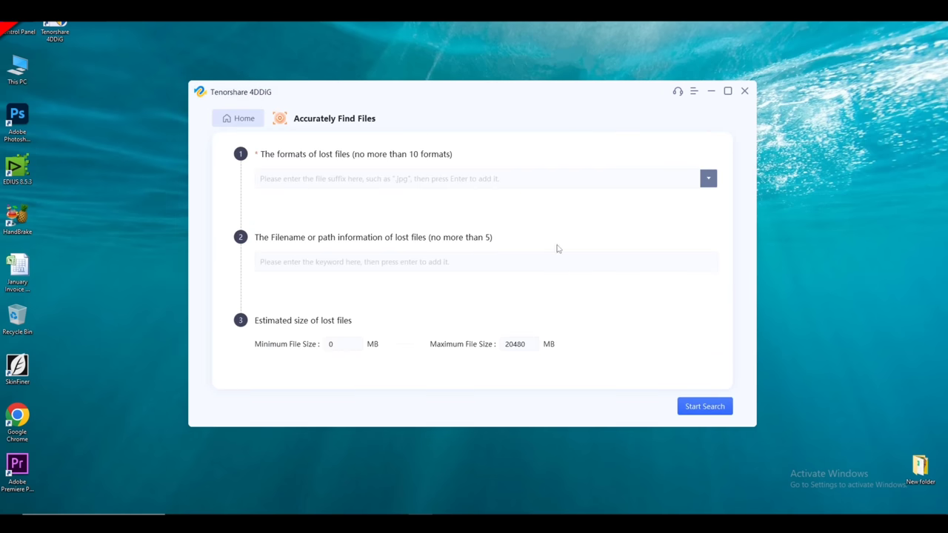
left_click(429, 177)
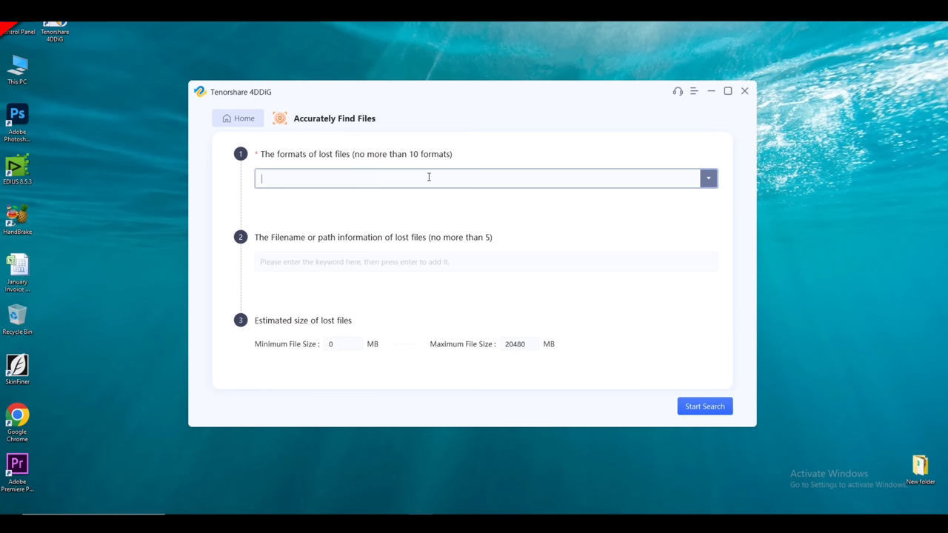
left_click(459, 260)
left_click(239, 118)
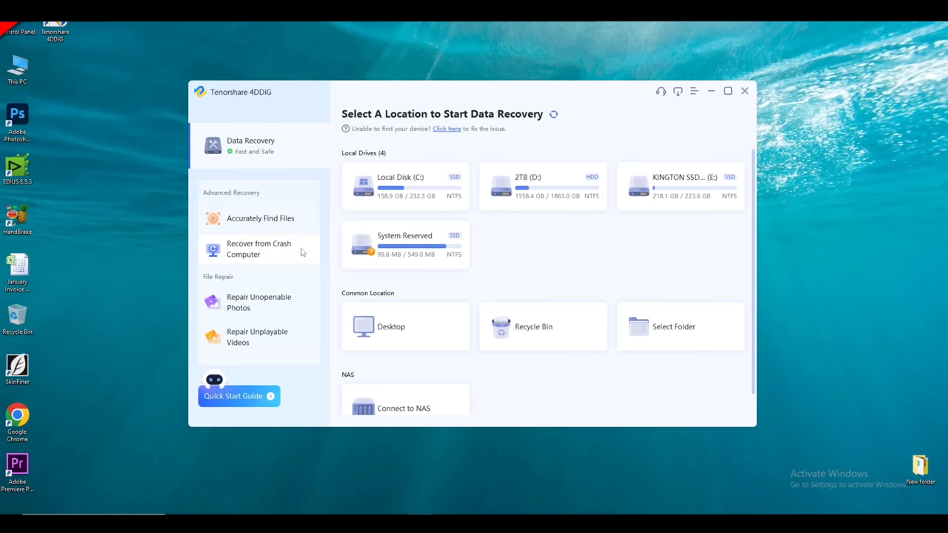
left_click(296, 253)
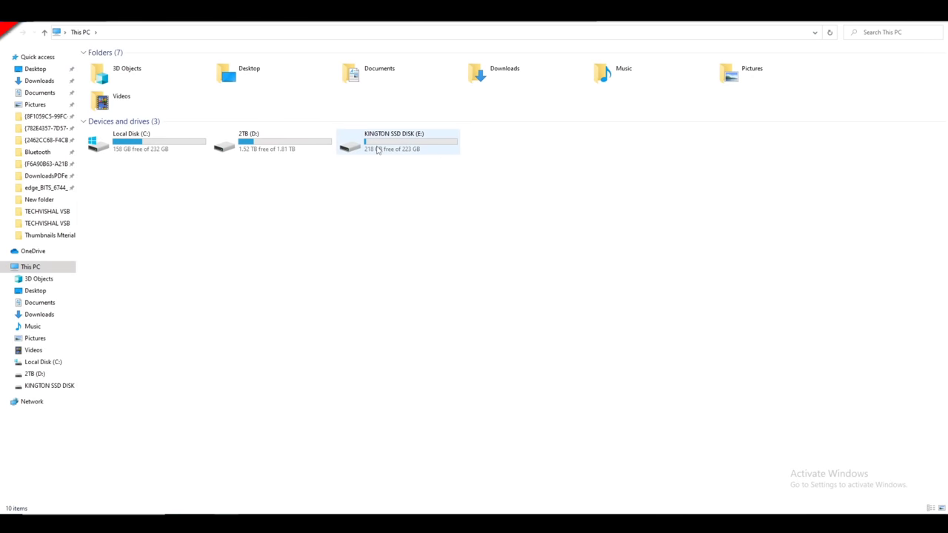
Open the My Personal Data folder on the KINGTON SSD DISK (E:) drive and examine its files.
double_click(368, 144)
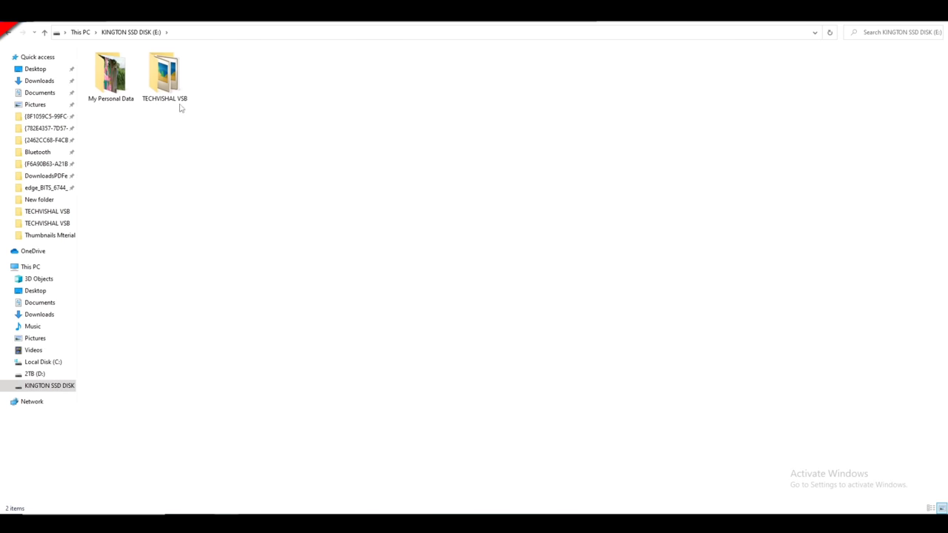
double_click(109, 95)
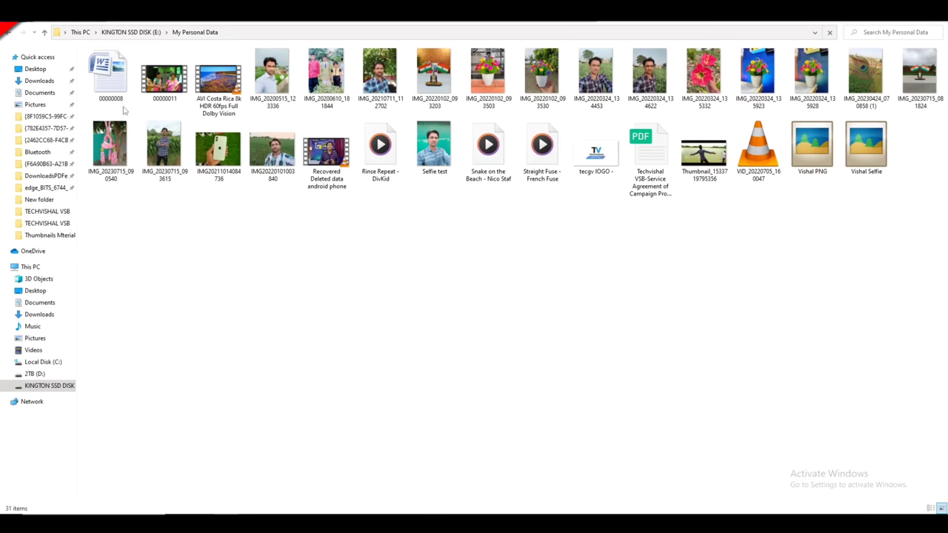
key("Right")
key("Right")
left_click(472, 159)
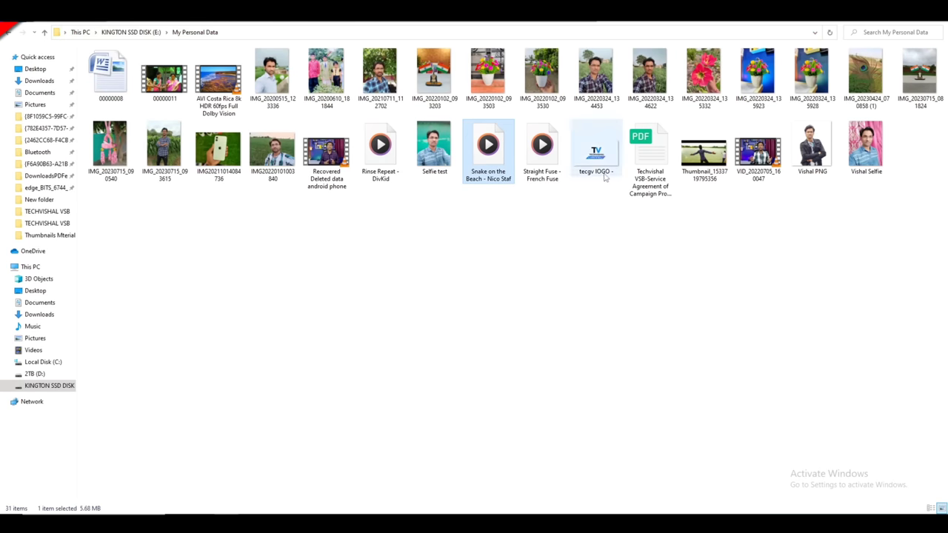
left_click(659, 172)
left_click(868, 157)
left_click(868, 83)
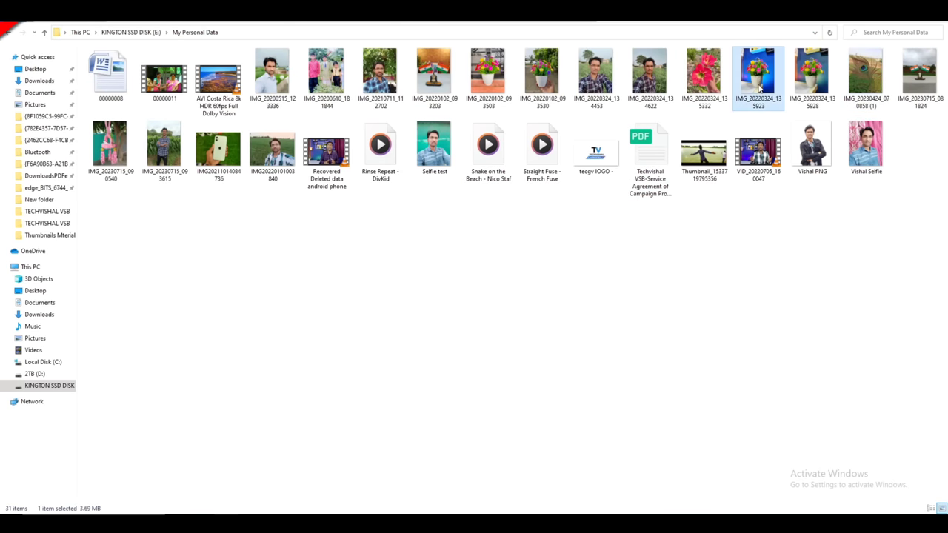
left_click(326, 152)
left_click(235, 148)
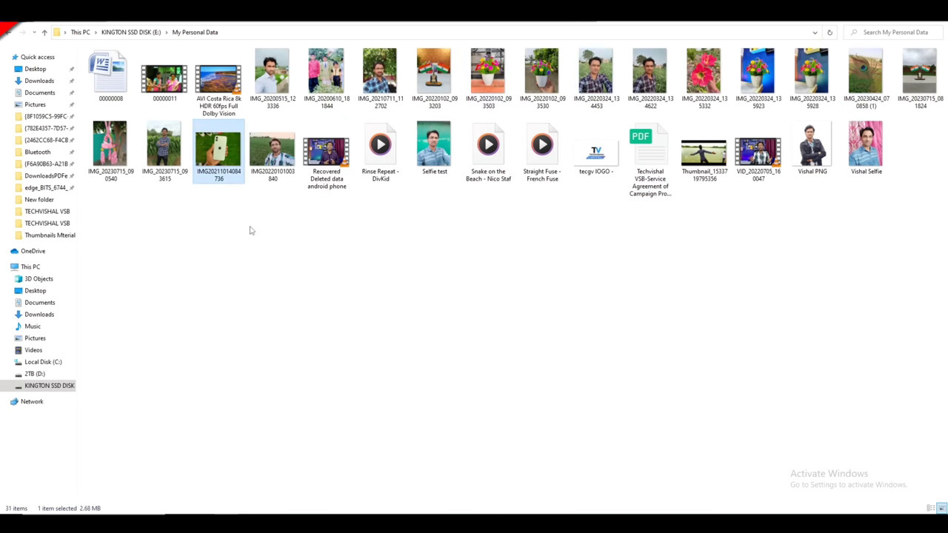
Return to the root of the E: drive and delete the My Personal Data folder.
key("BackSpace")
left_click(191, 195)
left_click(109, 86)
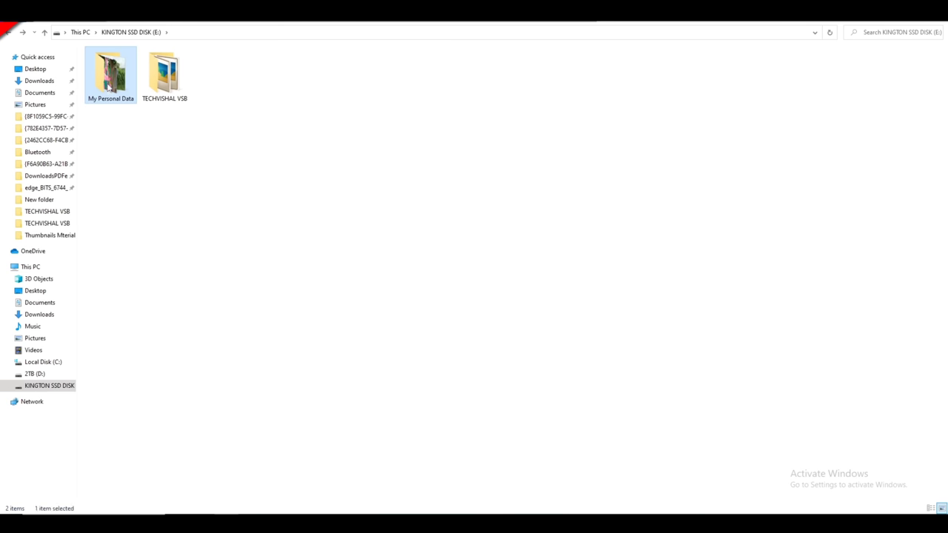
right_click(109, 86)
left_click(132, 380)
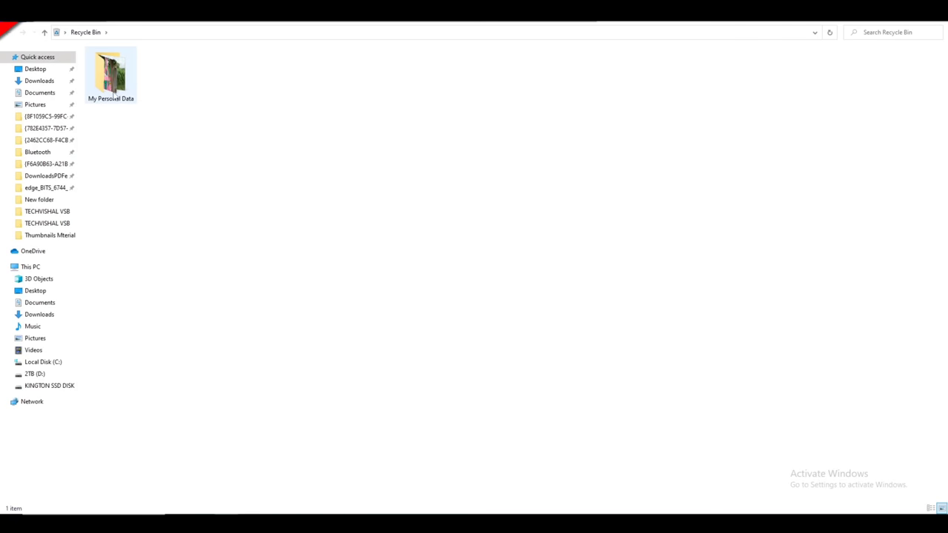
Permanently delete the My Personal Data folder from the Recycle Bin.
left_click(109, 74)
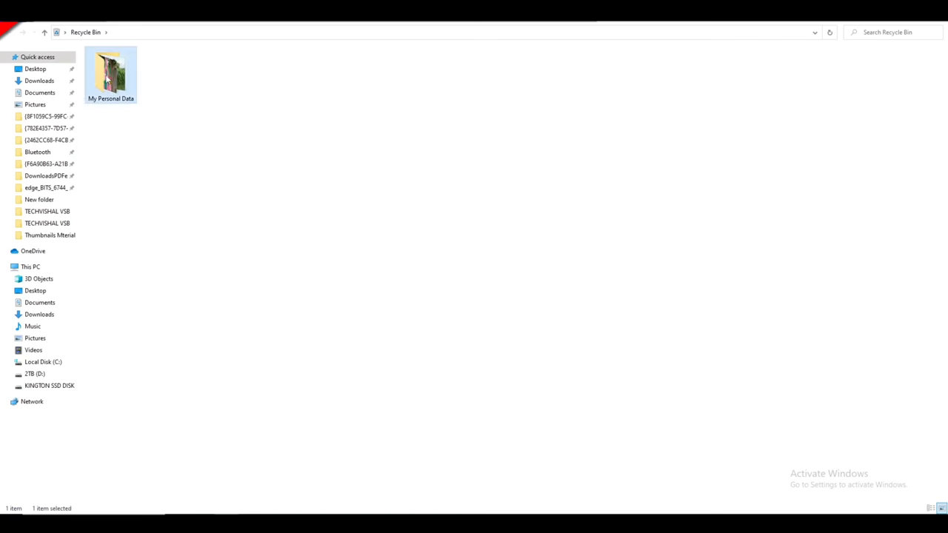
right_click(107, 76)
left_click(150, 114)
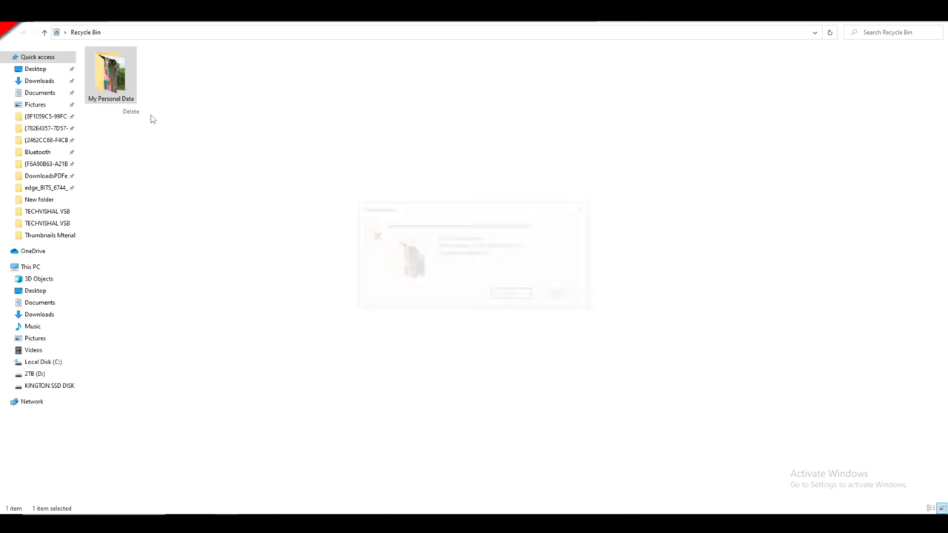
left_click(510, 296)
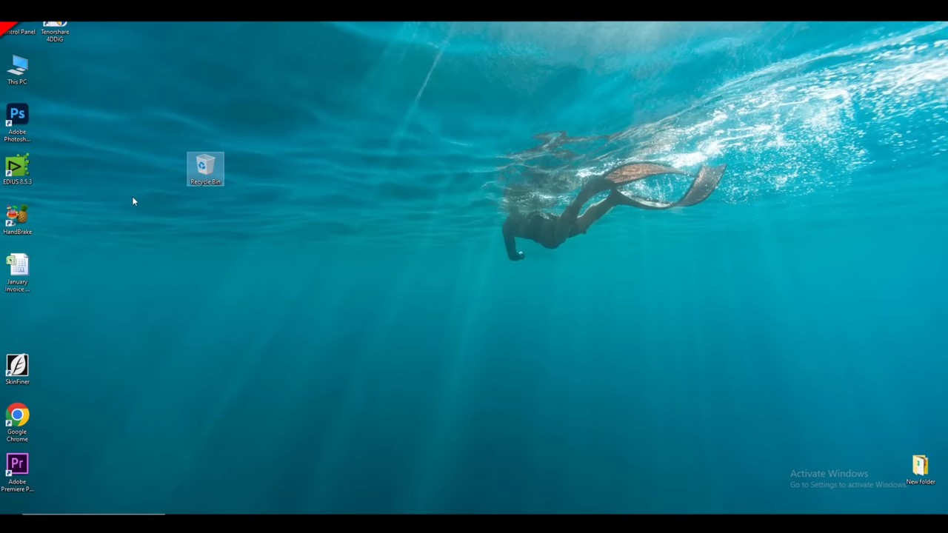
Open the Recycle Bin from the desktop to check its contents, and close its window.
double_click(214, 175)
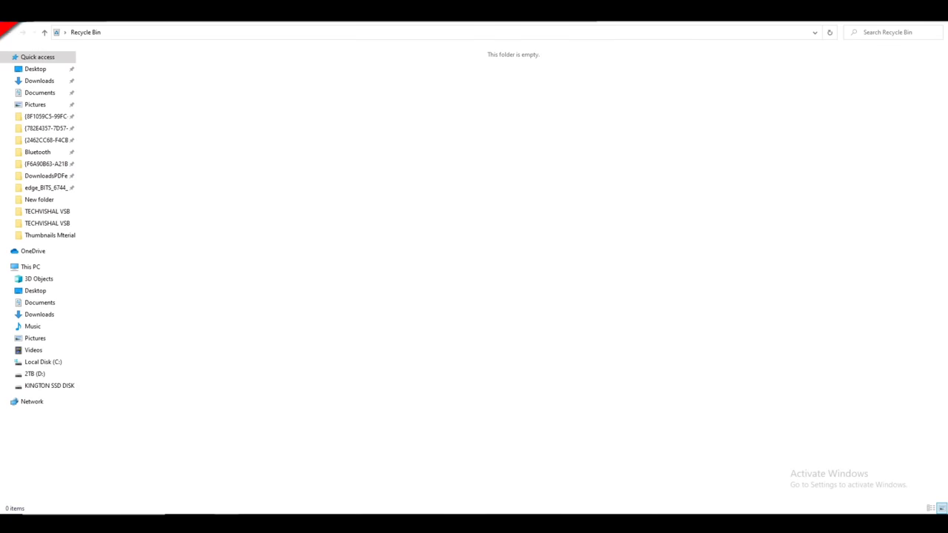
key("F11")
right_click(567, 197)
left_click(531, 239)
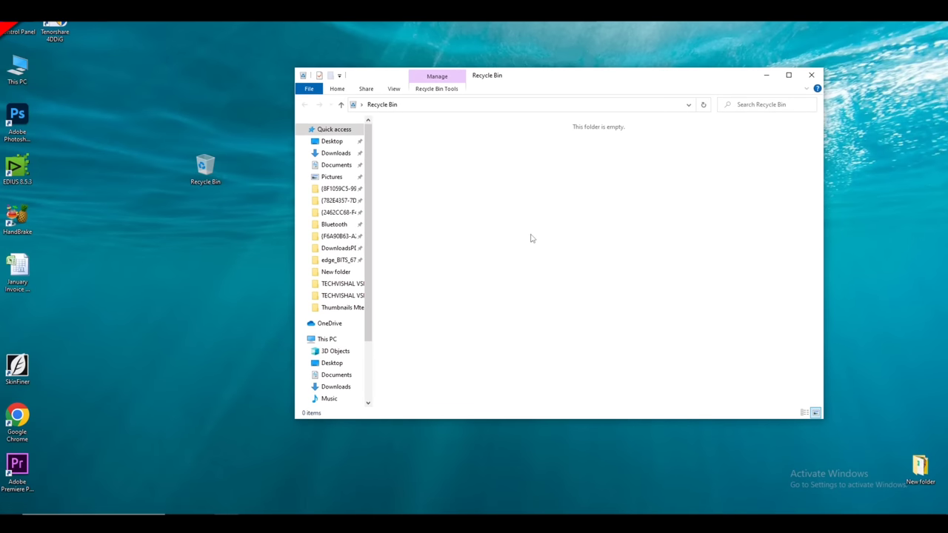
right_click(546, 205)
left_click(811, 75)
left_click(812, 75)
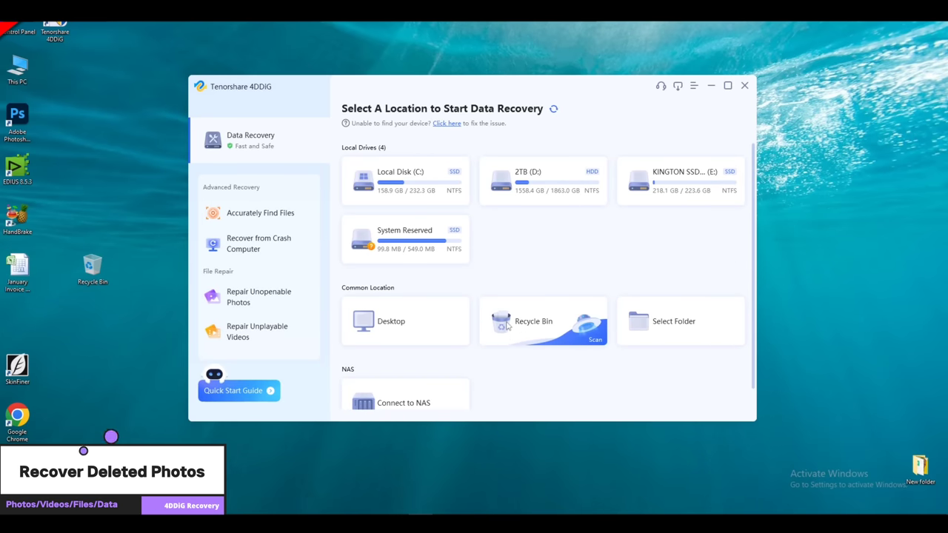
Scan the Recycle Bin in Tenorshare 4DDiG for all file types, including System File.
left_click(587, 333)
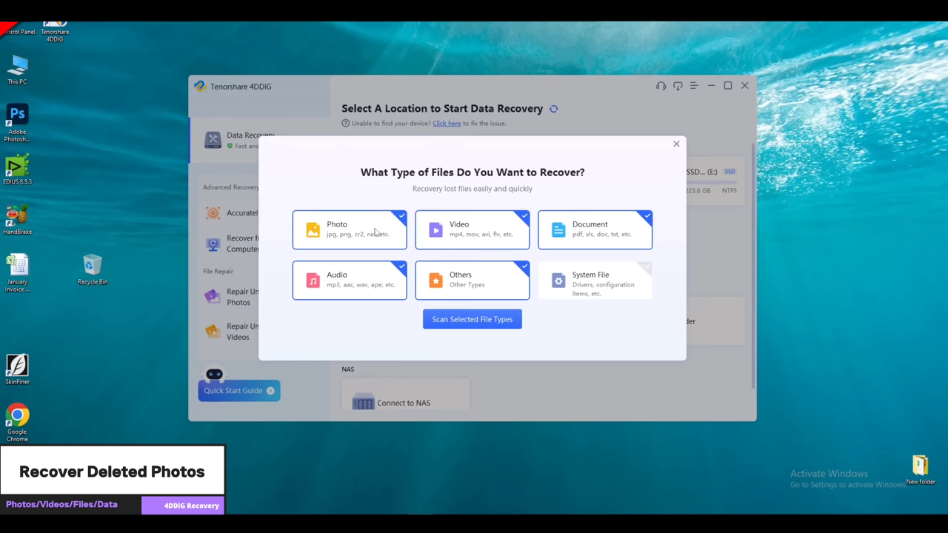
left_click(593, 285)
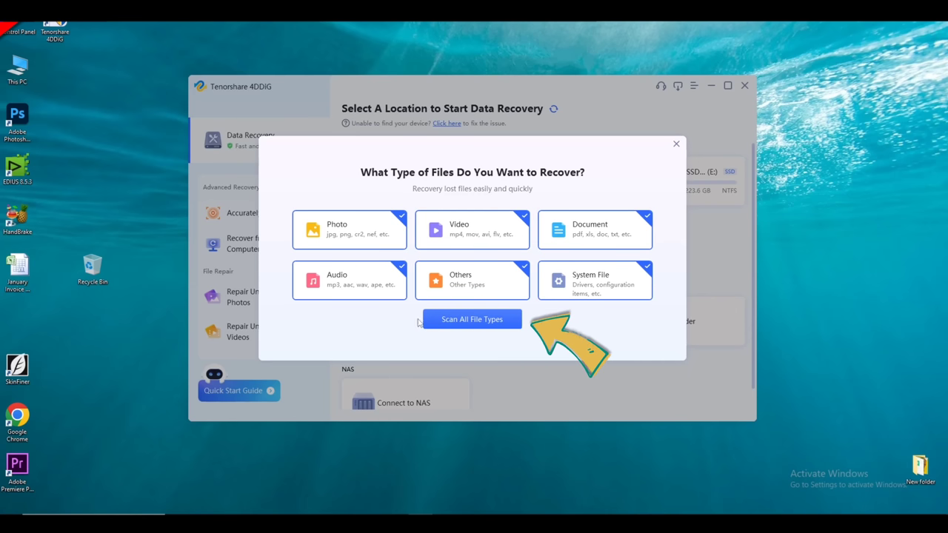
left_click(463, 321)
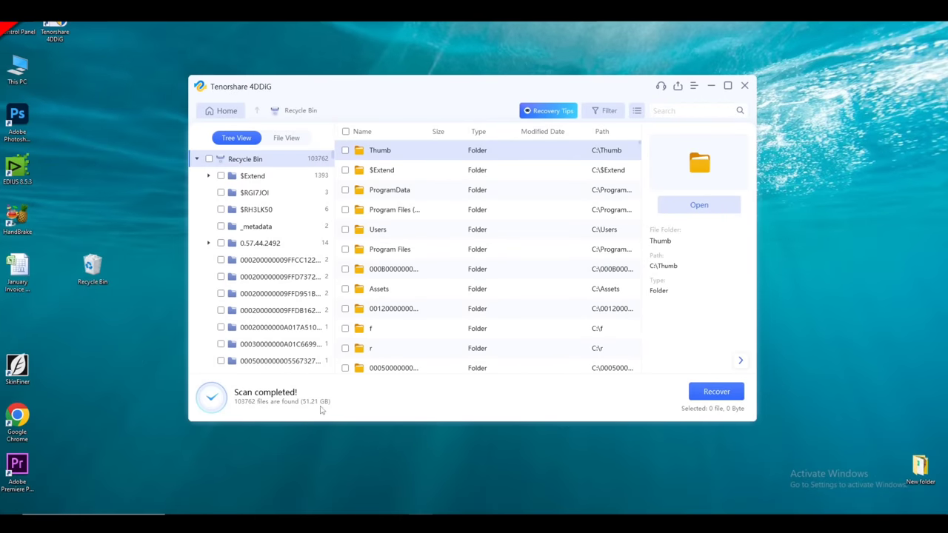
Find the My Personal Data folder in the scan results' tree view and mark all its files for recovery.
scroll(373, 239, "down", 4)
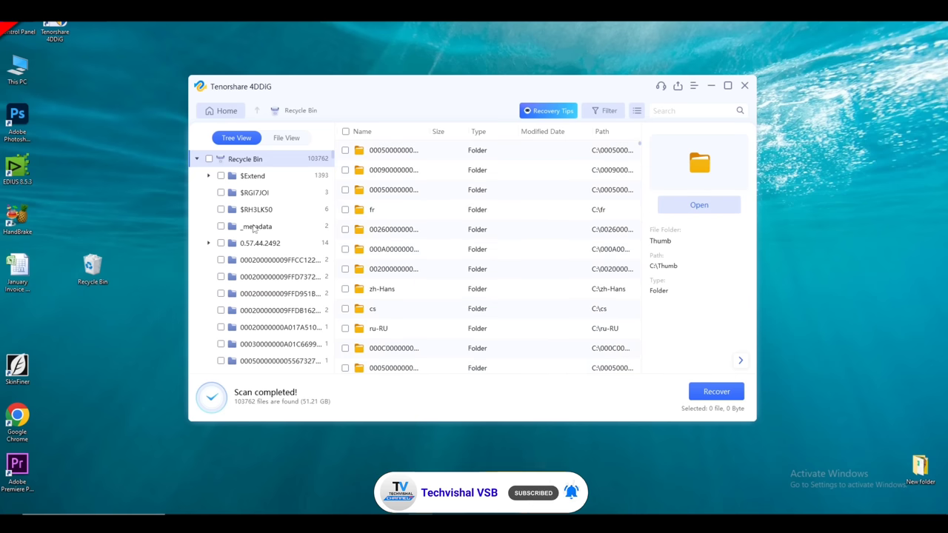
scroll(254, 228, "down", 15)
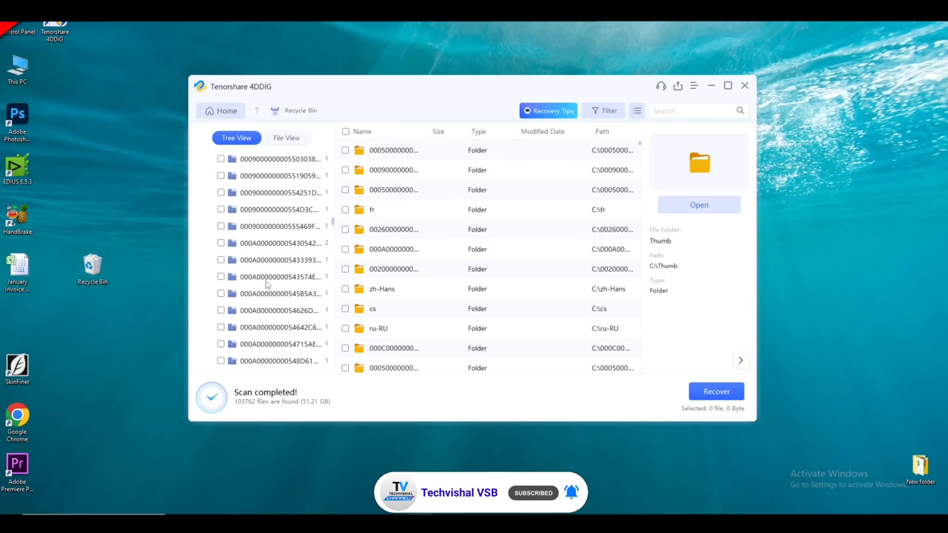
left_click_drag(334, 252, 334, 318)
left_click(327, 330)
scroll(327, 331, "up", 3)
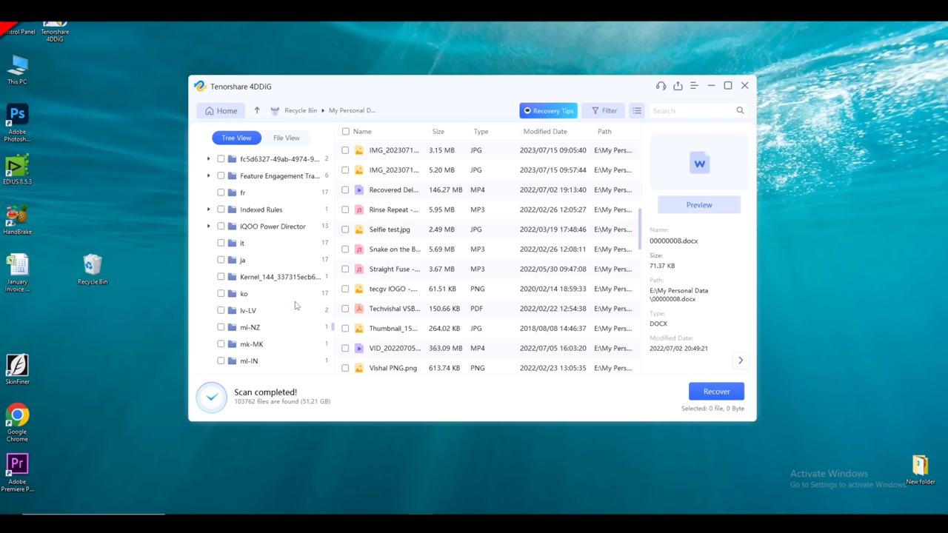
scroll(295, 304, "up", 10)
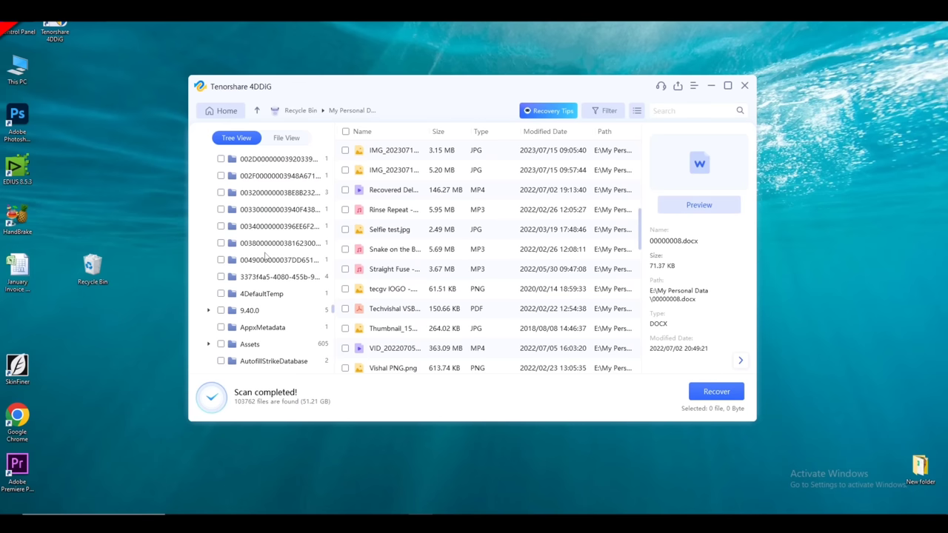
scroll(265, 256, "down", 10)
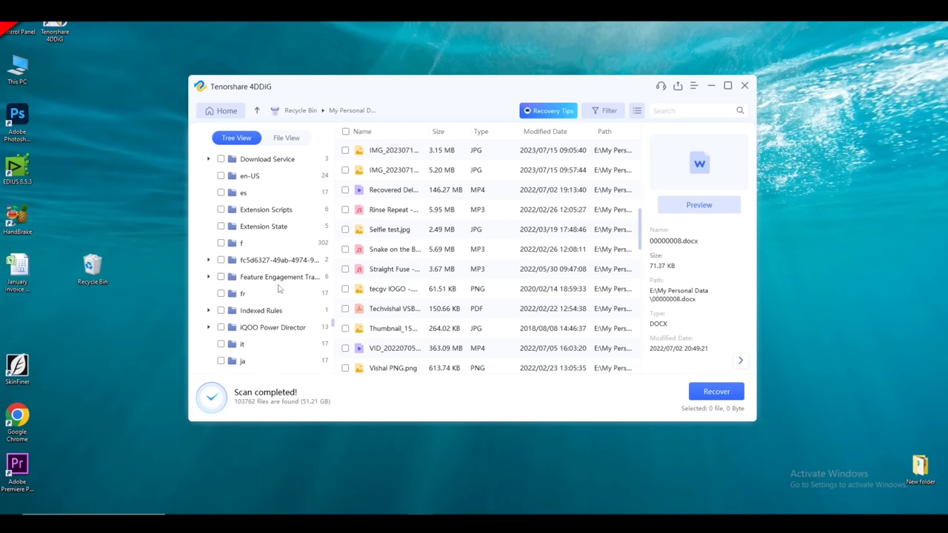
scroll(261, 329, "down", 5)
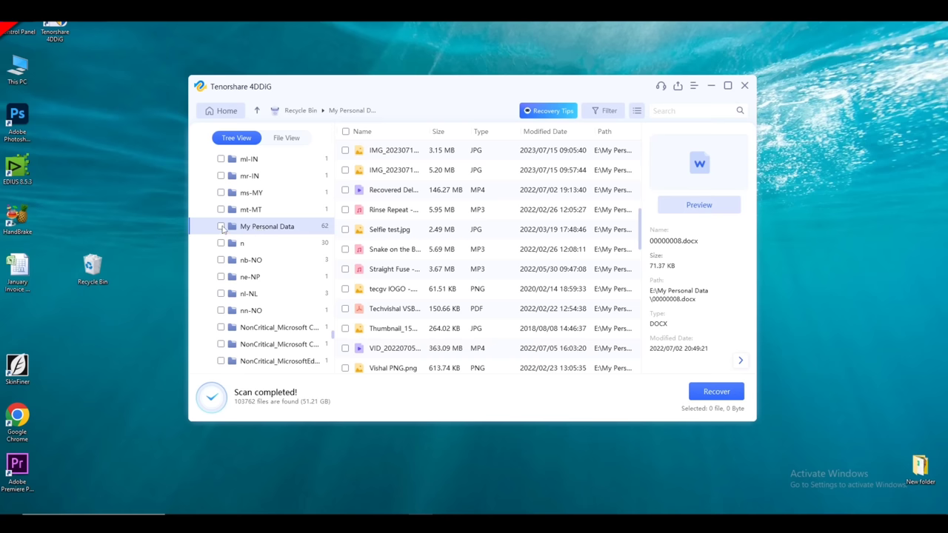
left_click(221, 226)
scroll(344, 237, "up", 5)
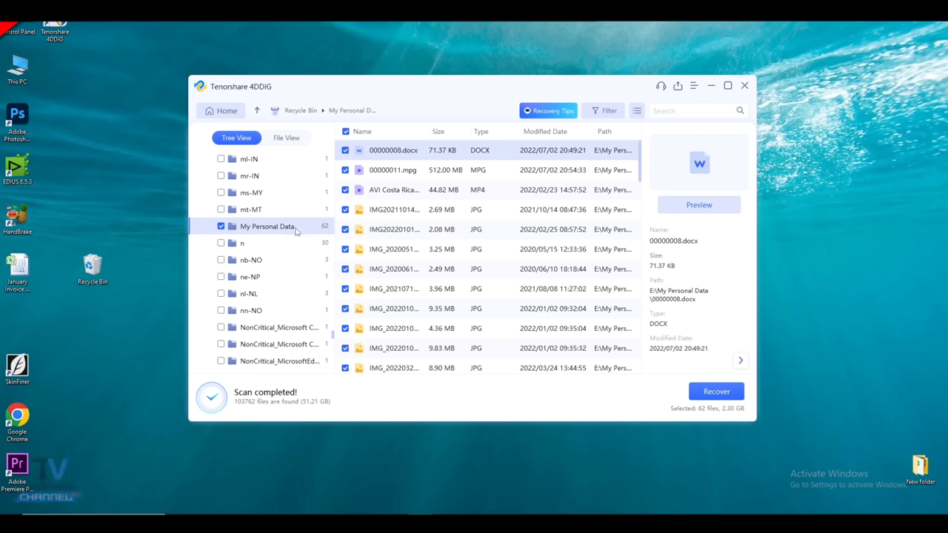
Preview the found photos IMG20220101003840.jpg through IMG_20230715_093615.jpg, and close the preview.
left_click(427, 213)
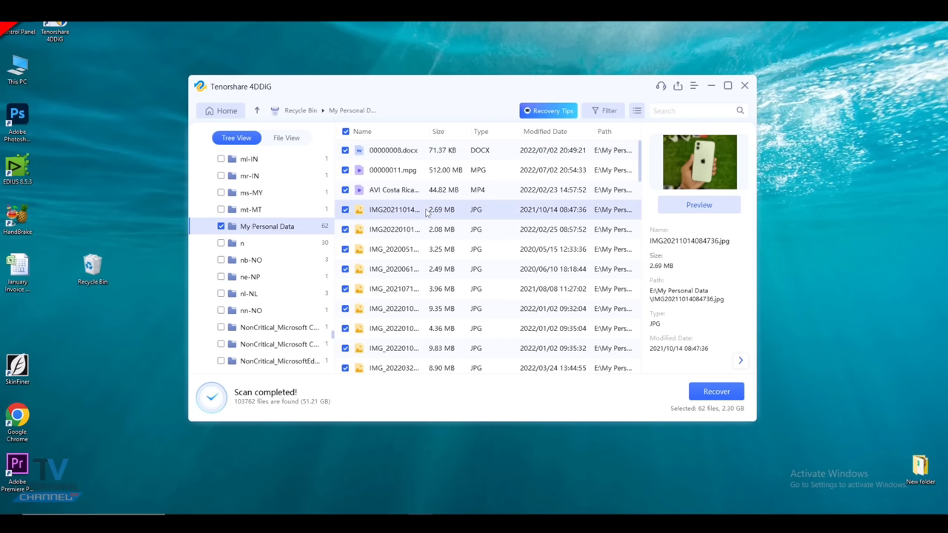
left_click(471, 233)
left_click(699, 205)
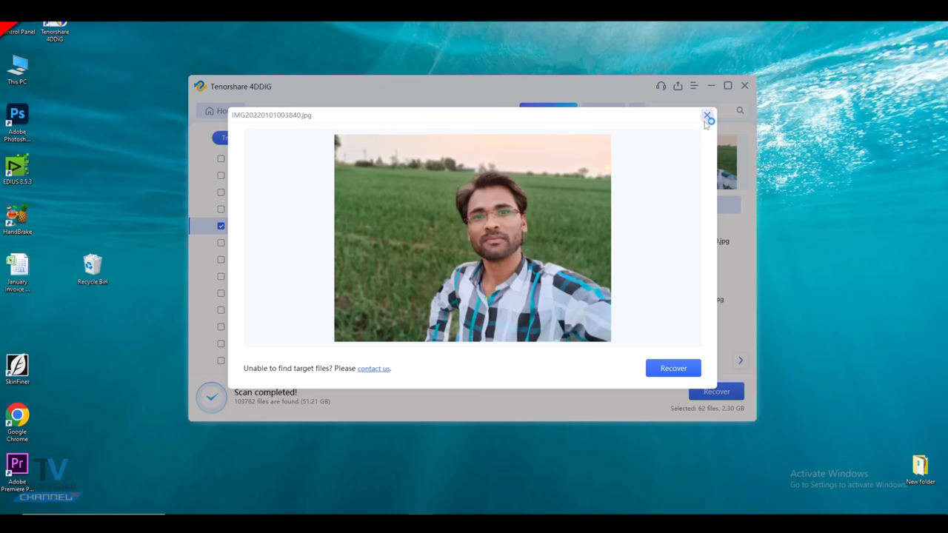
key("Down")
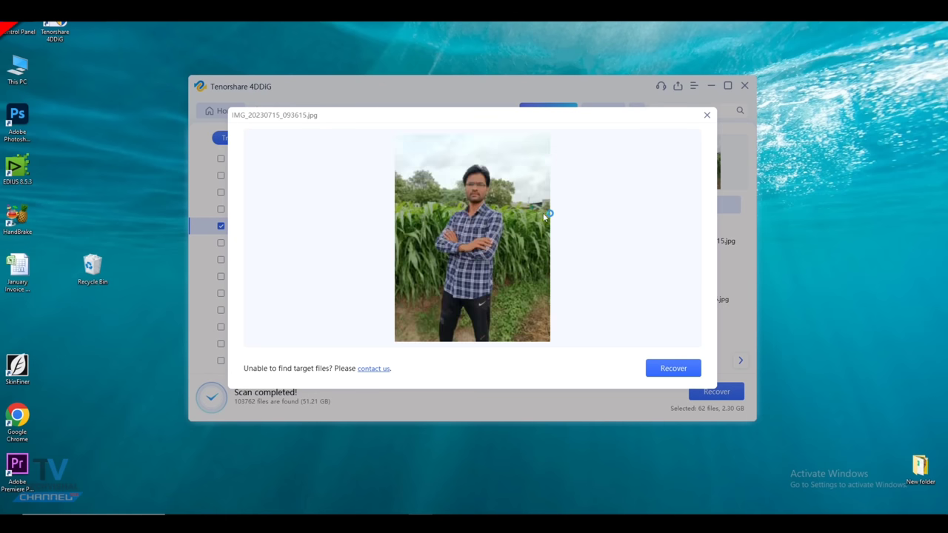
left_click(708, 115)
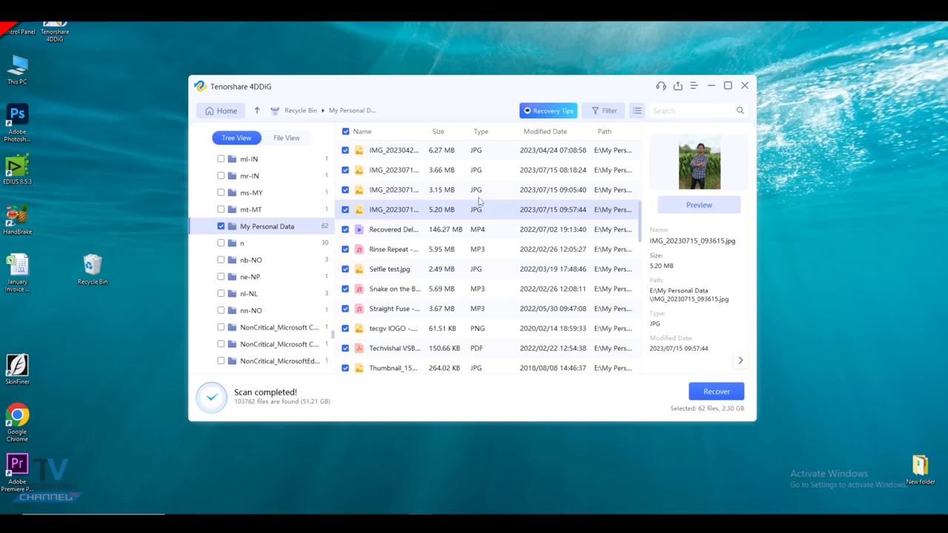
Preview the found photo IMG_20230715_090540.jpg, close the preview, and look through the My Personal Data files as thumbnails.
double_click(545, 310)
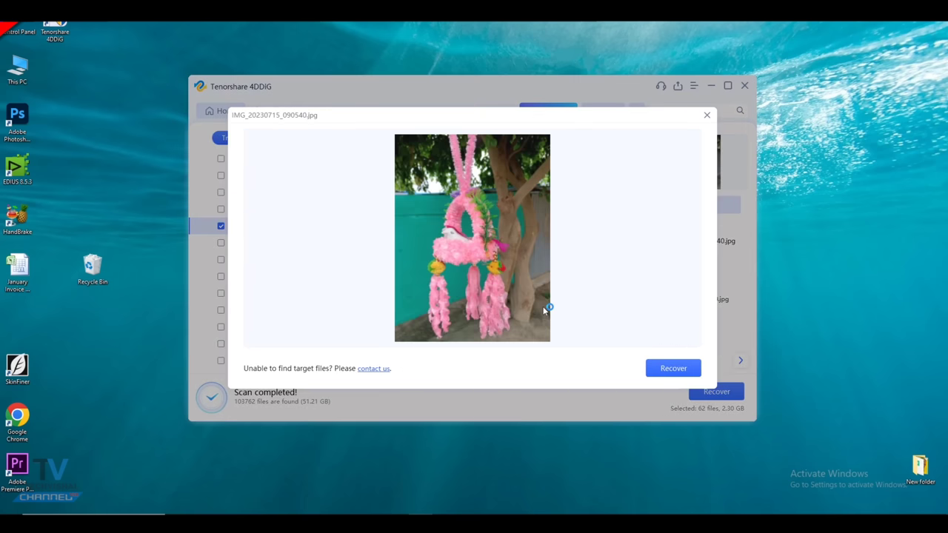
left_click(708, 115)
left_click(637, 110)
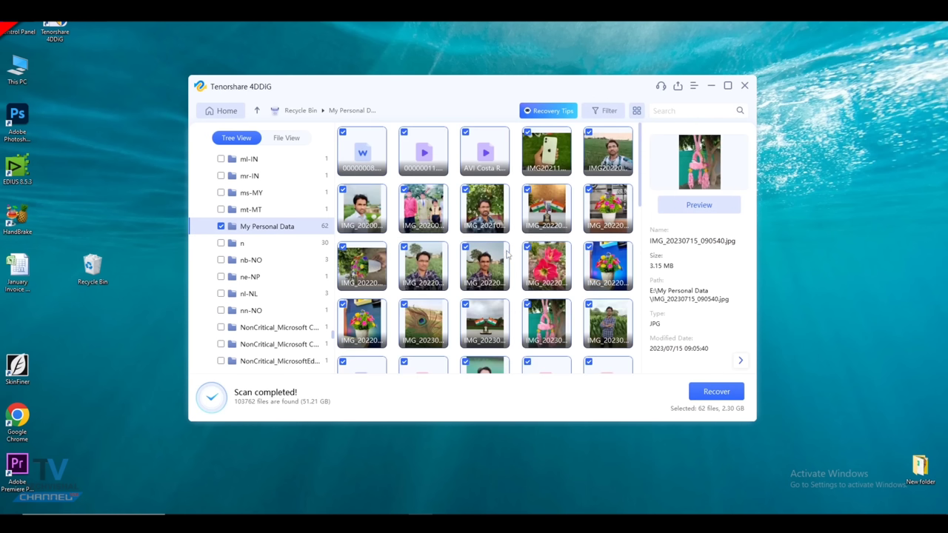
scroll(508, 255, "down", 5)
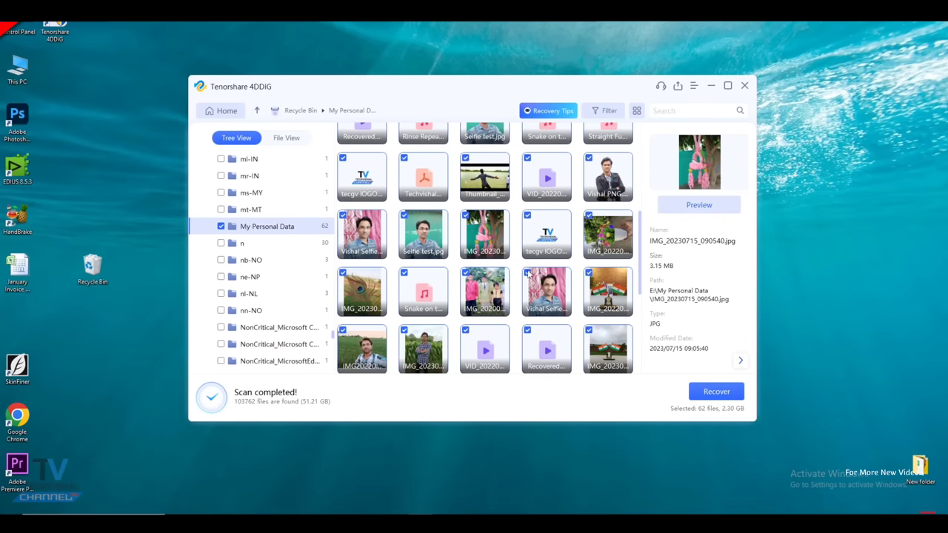
scroll(518, 273, "down", 5)
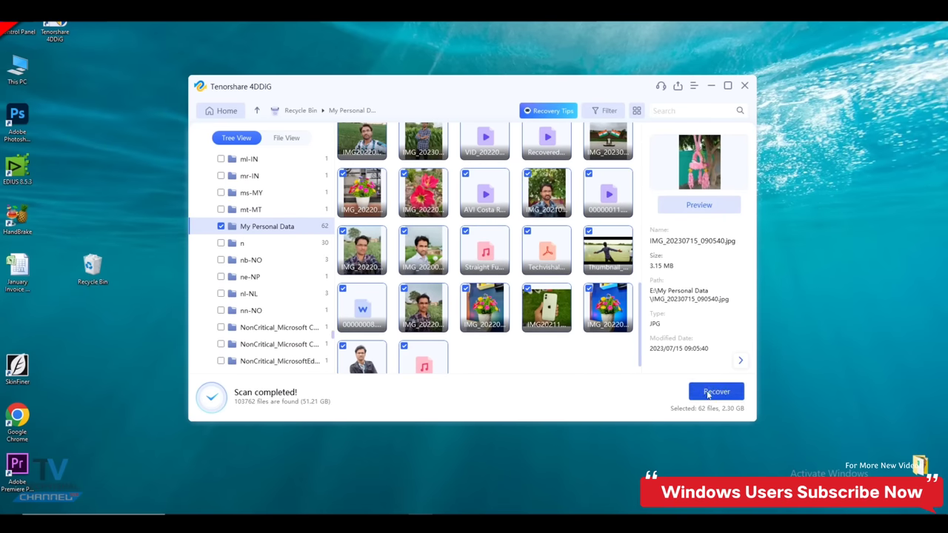
Recover the marked files into a new folder named Recover DATA on KINGTON SSD DISK (E:), proceeding despite the lost-partition warning.
left_click(708, 393)
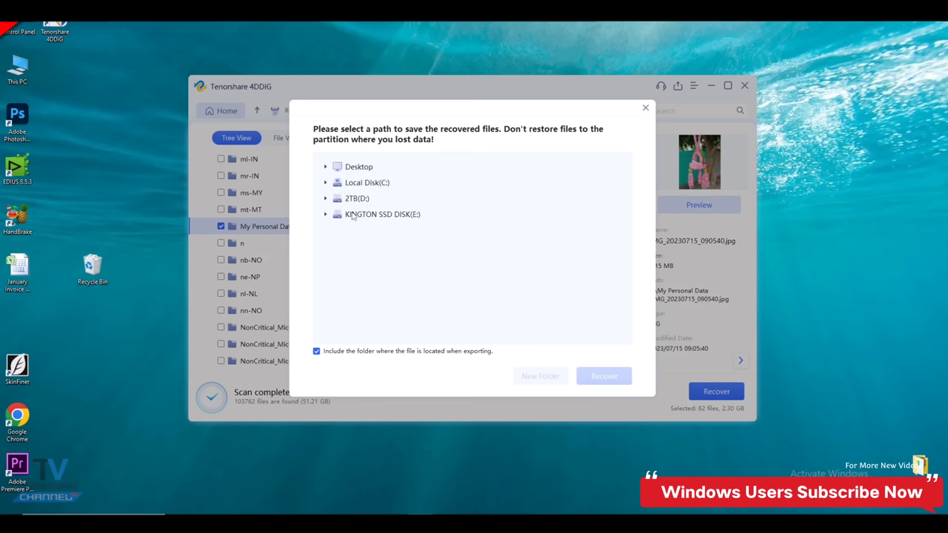
left_click(363, 215)
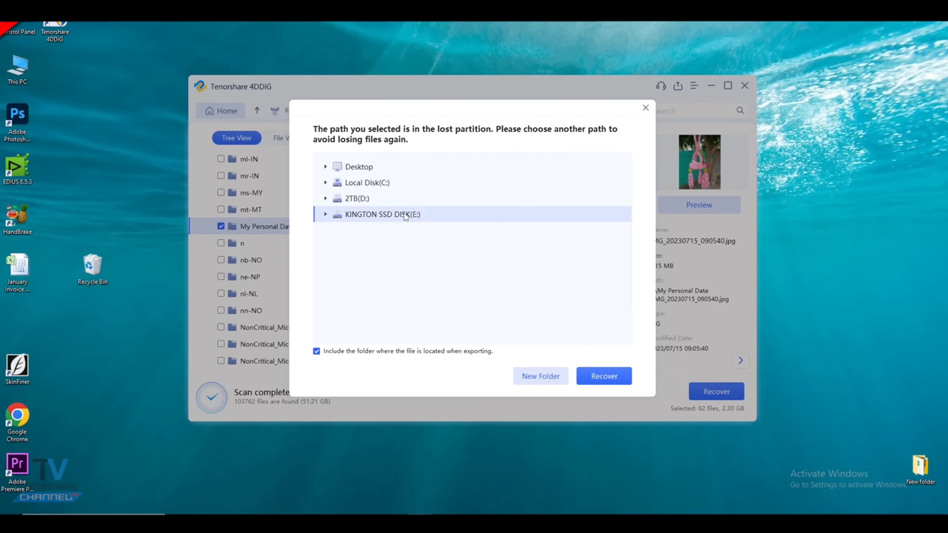
left_click(554, 376)
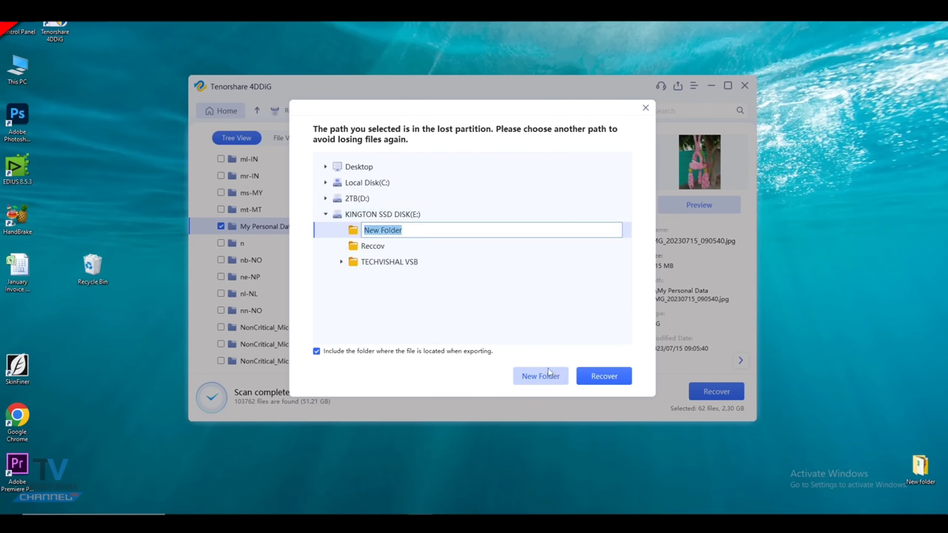
type("Recover-DATA")
left_click(600, 376)
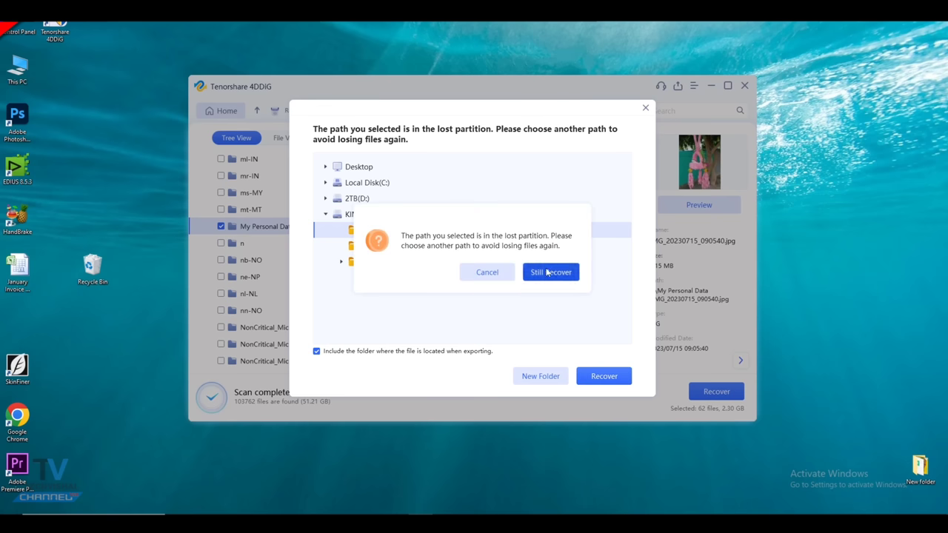
left_click(549, 272)
left_click(548, 275)
left_click(531, 272)
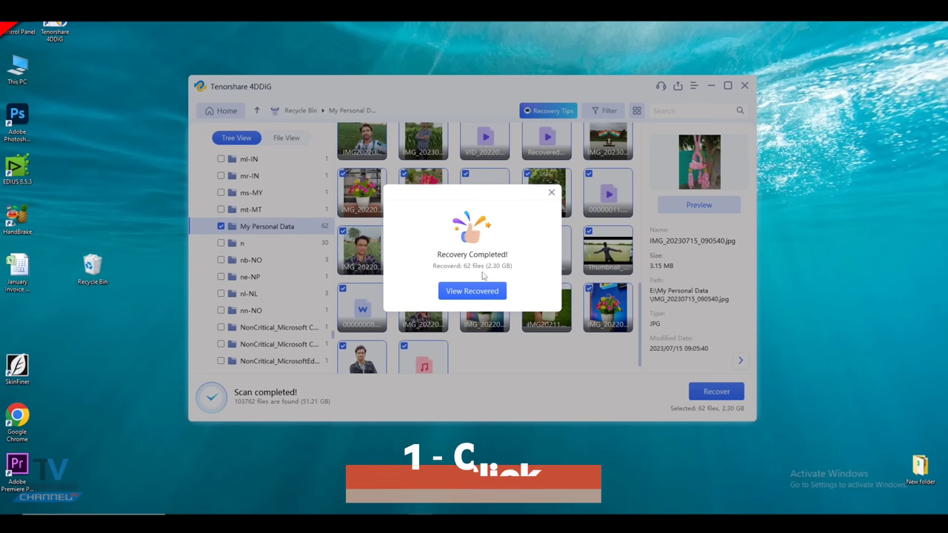
Open the recovered My Personal Data folder inside Recover DATA on the KINGTON SSD DISK (E:) drive.
left_click(473, 291)
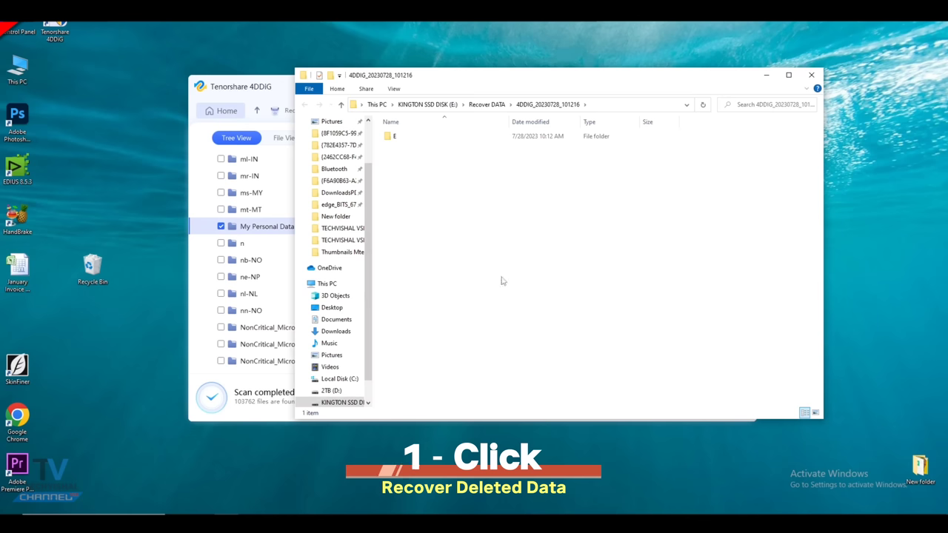
double_click(413, 141)
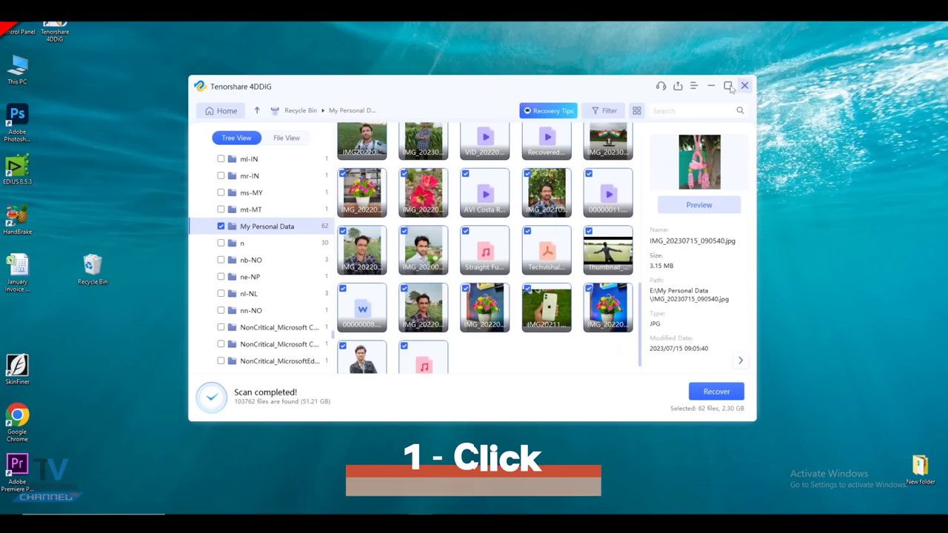
key("super+e")
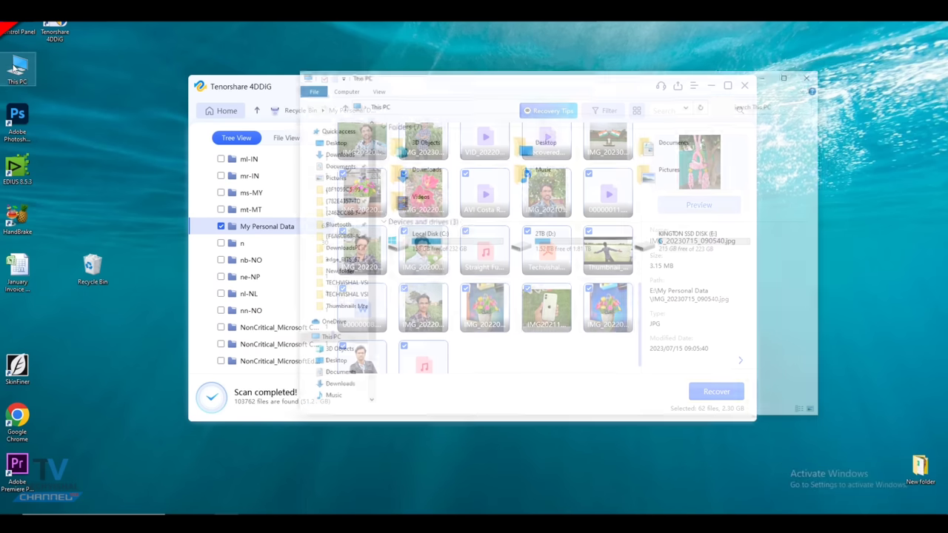
double_click(676, 239)
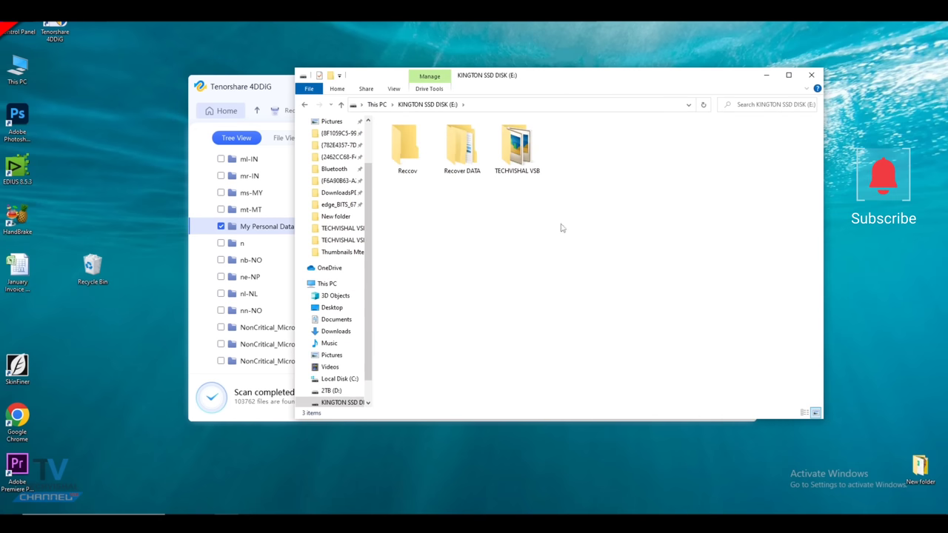
double_click(461, 170)
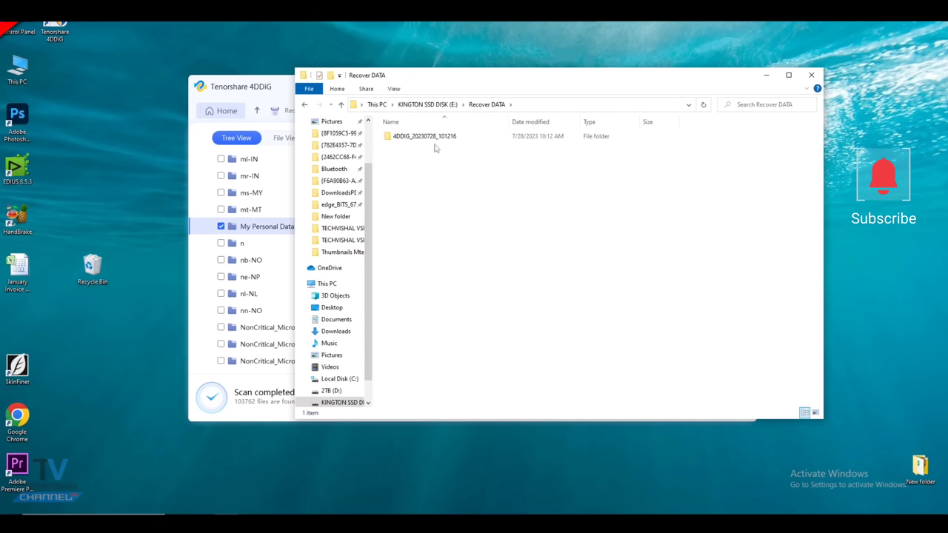
double_click(436, 141)
double_click(436, 139)
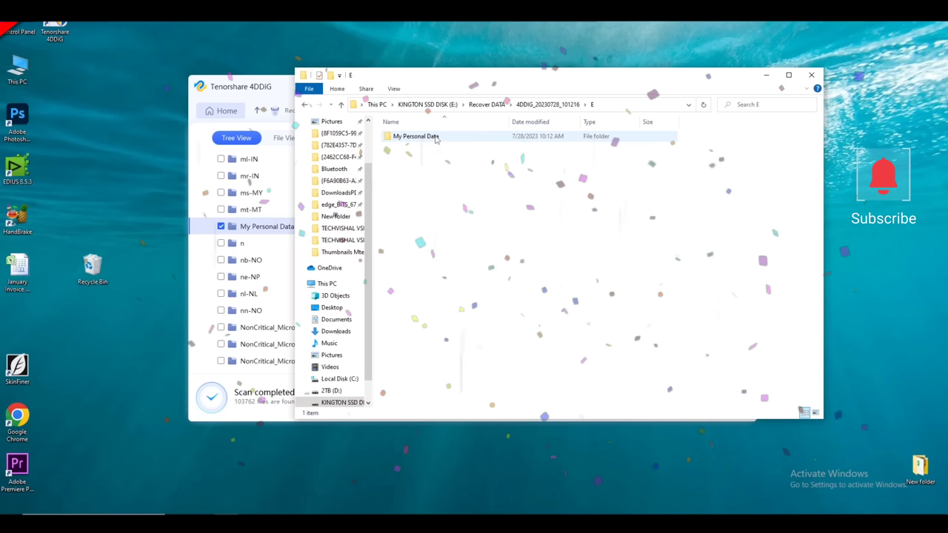
double_click(540, 140)
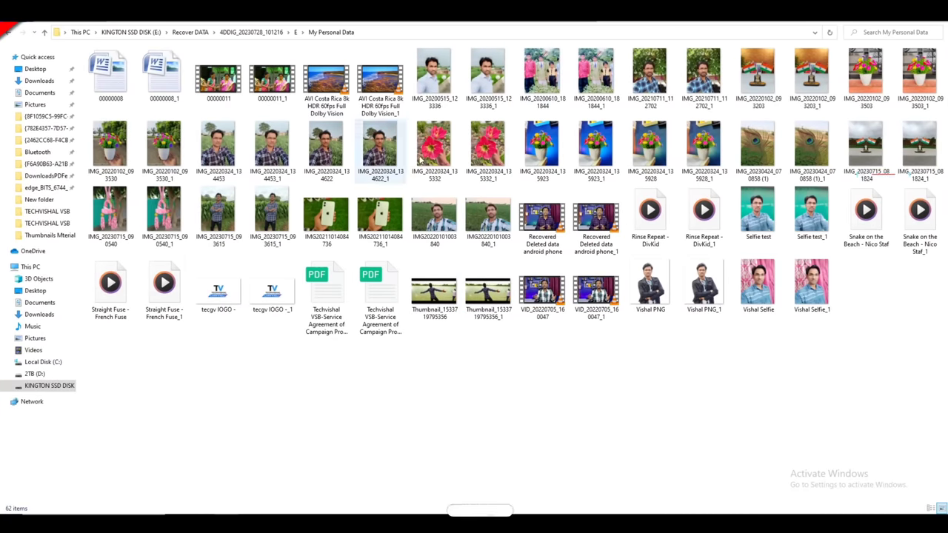
View the recovered photos full size, starting with IMG_20200515_123336 and continuing past IMG_20220102_093203.
double_click(435, 86)
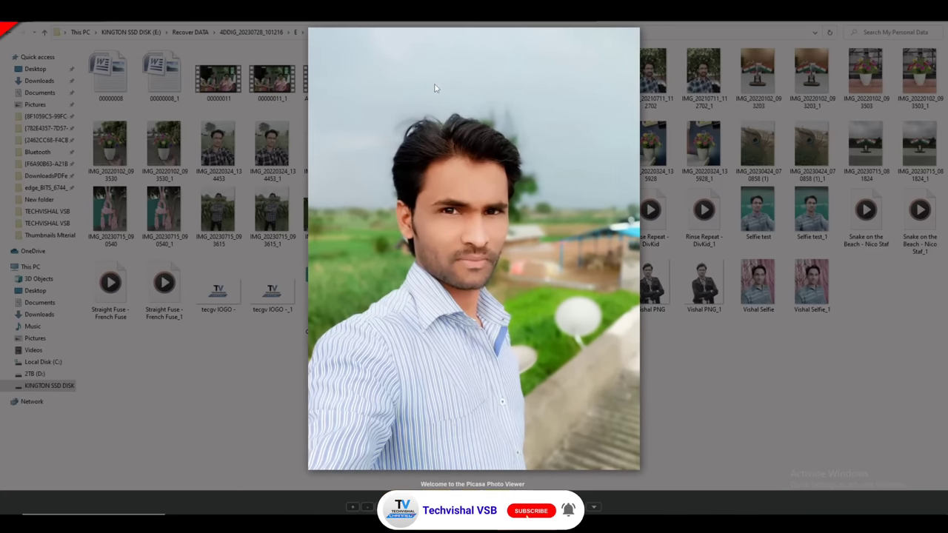
key("Right")
key("Right")
key("Right")
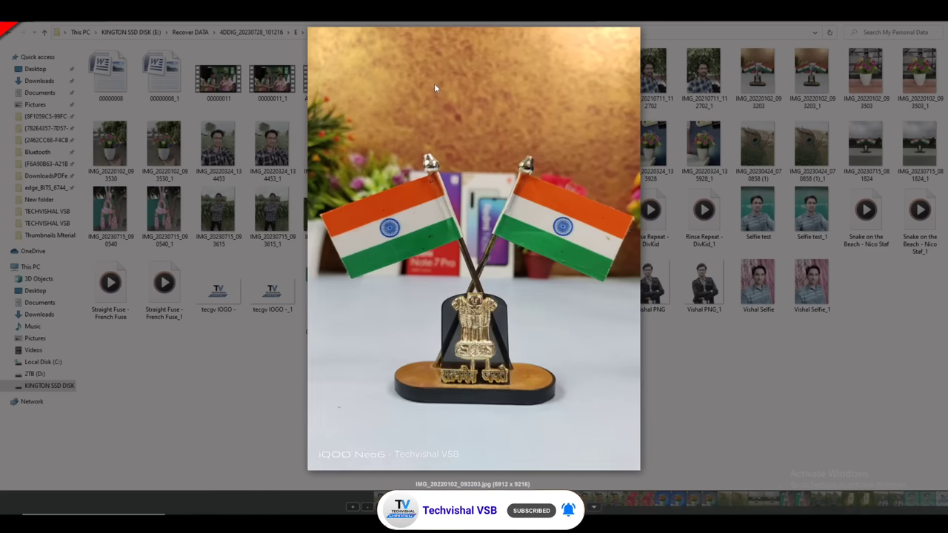
key("Right")
key("Right")
key("Right")
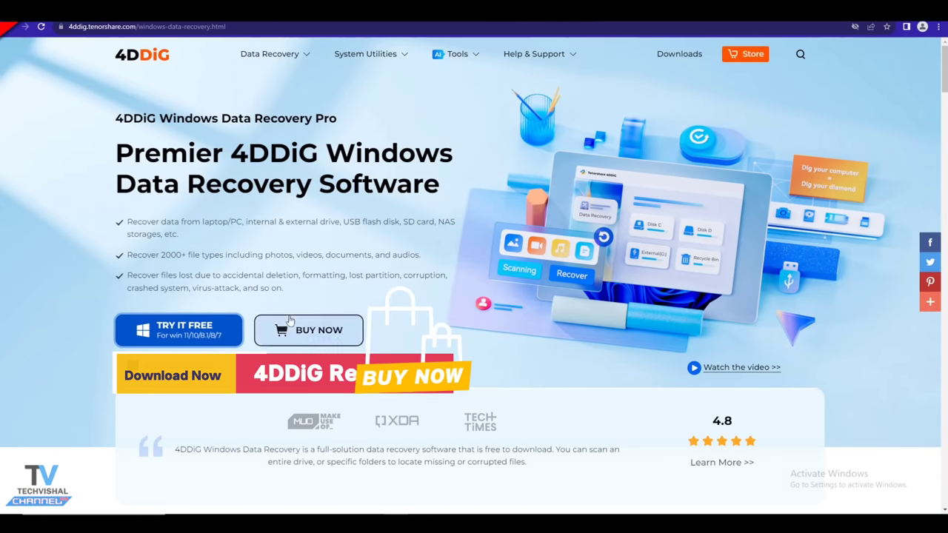
In the browser, check the 4DDiG Pro licence prices on the purchase page, dismissing the notification and cookie prompts, and return to the product page.
left_click(309, 331)
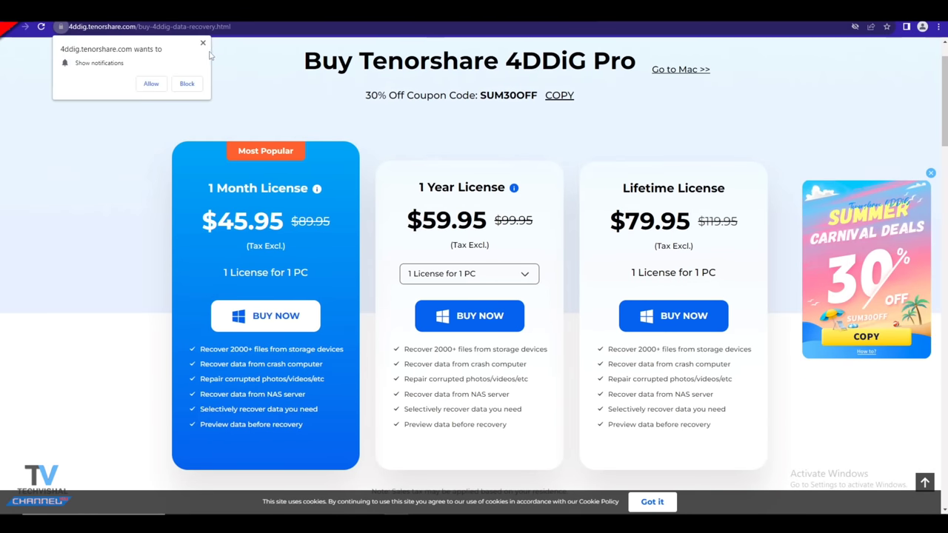
left_click(202, 44)
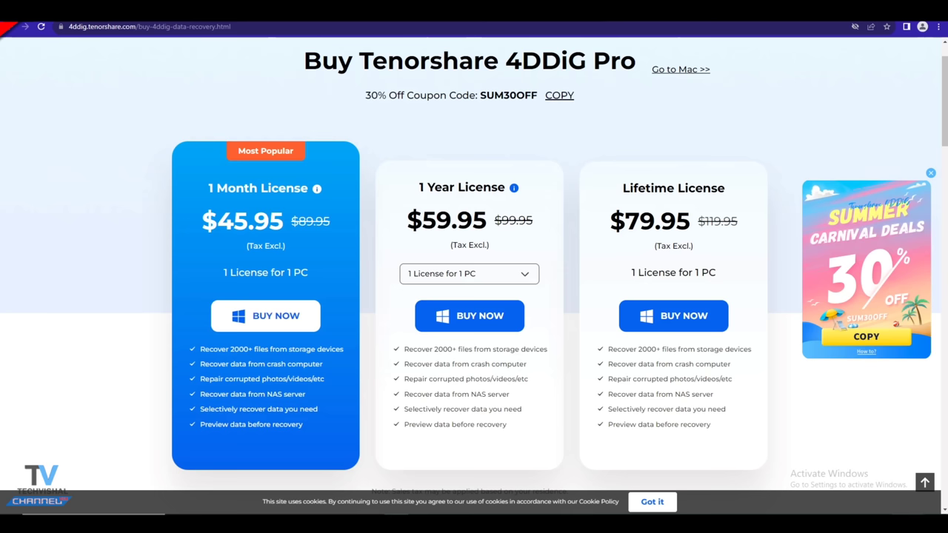
left_click(653, 502)
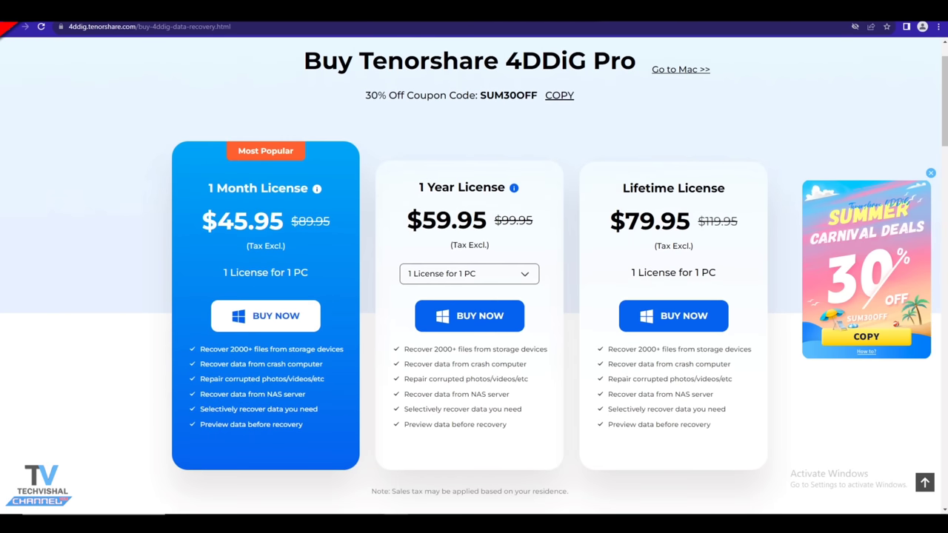
left_click_drag(300, 59, 617, 80)
left_click(454, 90)
left_click_drag(210, 188, 297, 189)
left_click(249, 243)
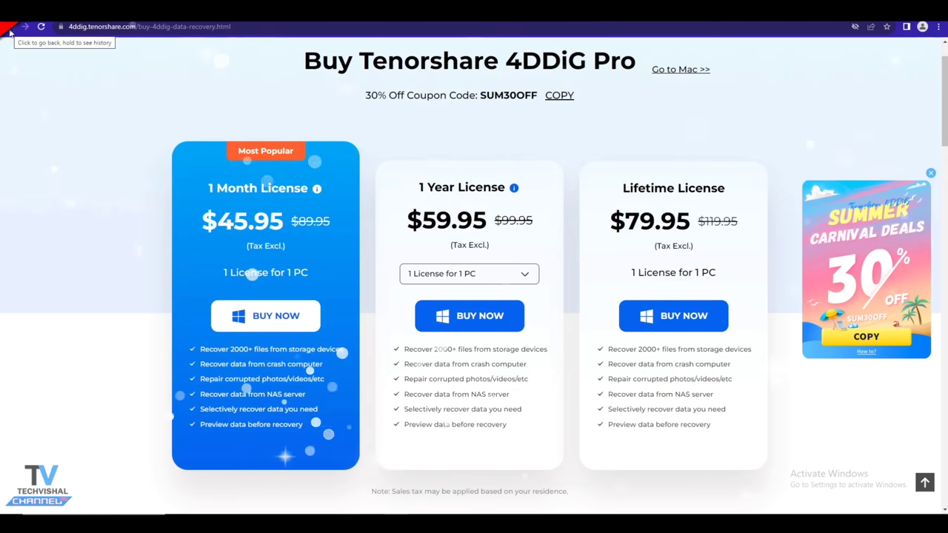
left_click(9, 30)
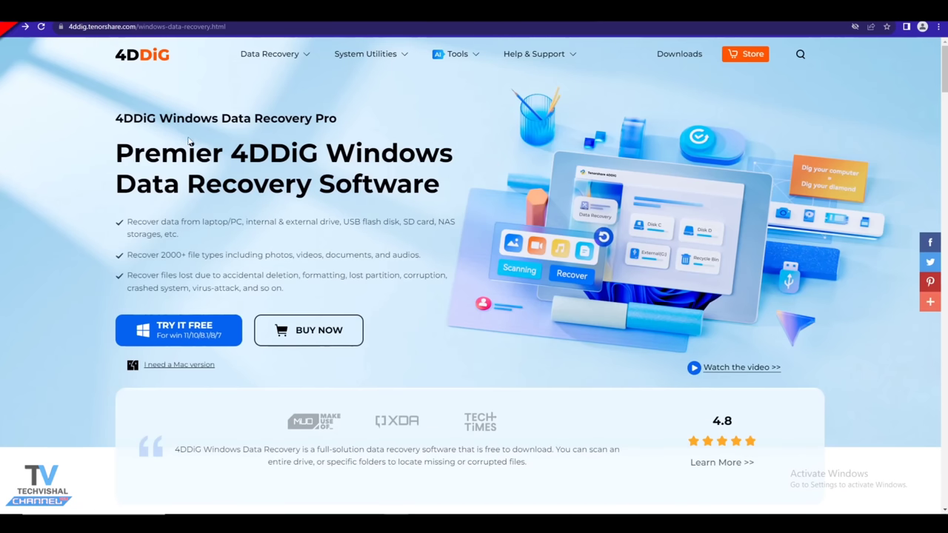
left_click_drag(233, 157, 332, 158)
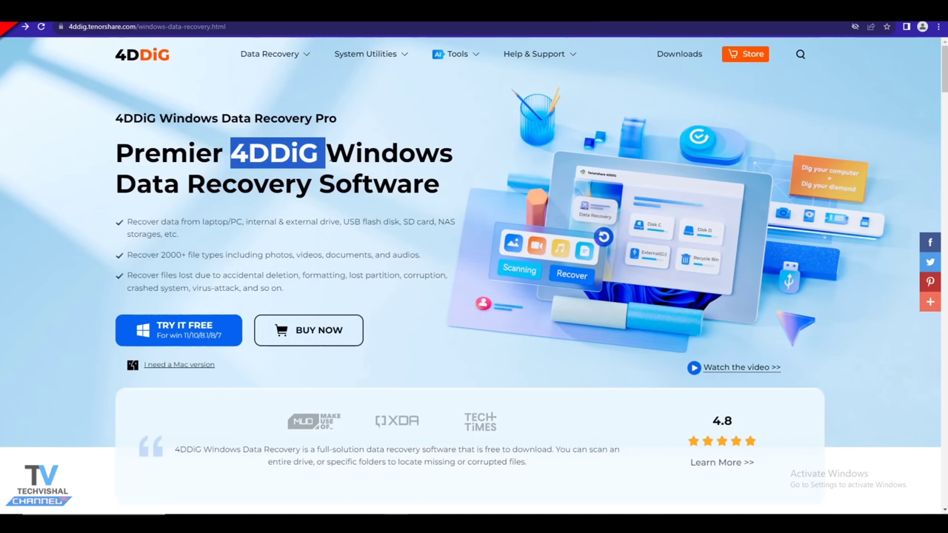